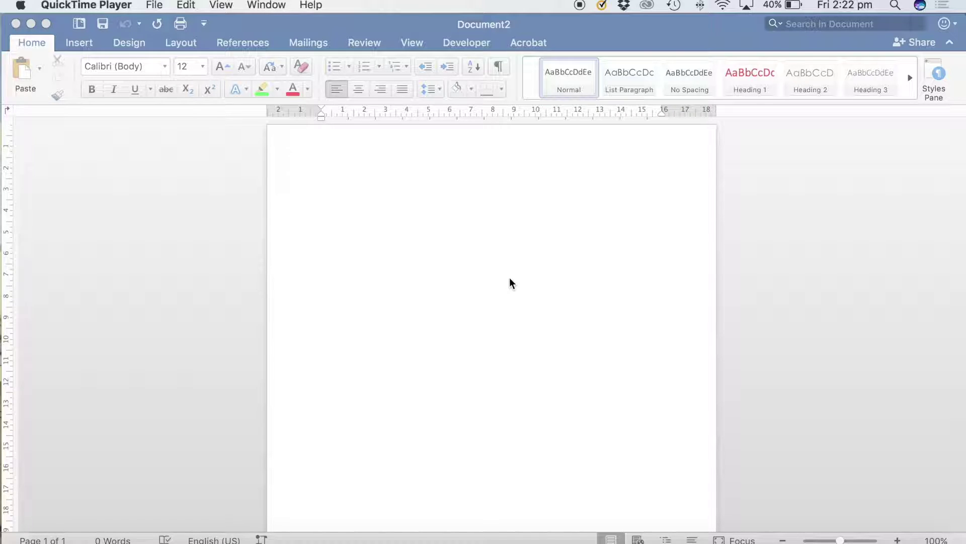
# - Open the Office Add-ins store via Insert > Add-ins > Store and select its search box
pyautogui.click(510, 277)
pyautogui.click(197, 5)
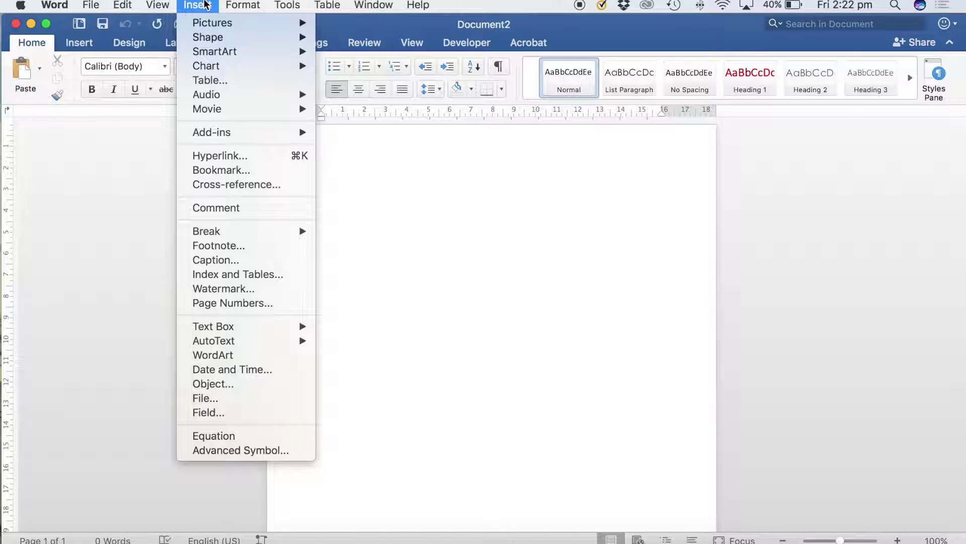
pyautogui.moveTo(211, 133)
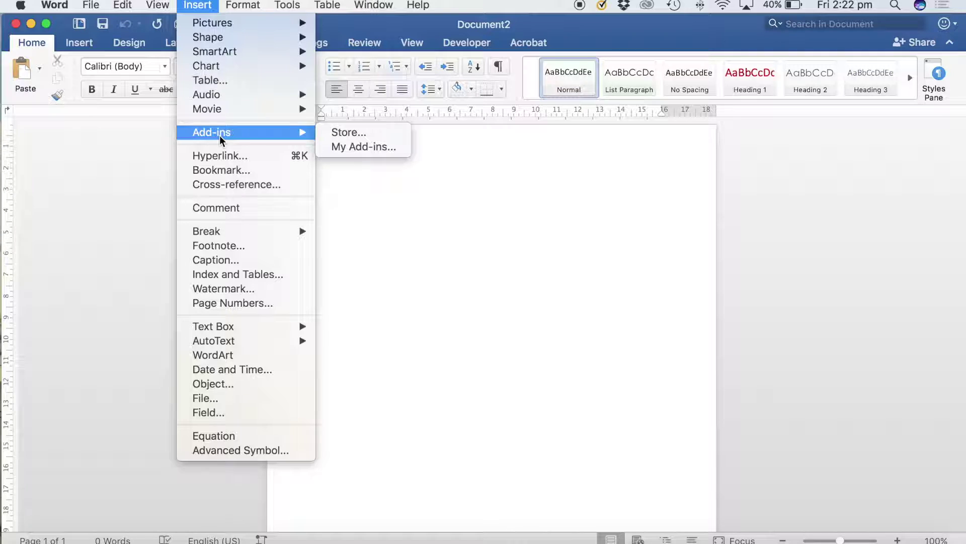
pyautogui.click(348, 132)
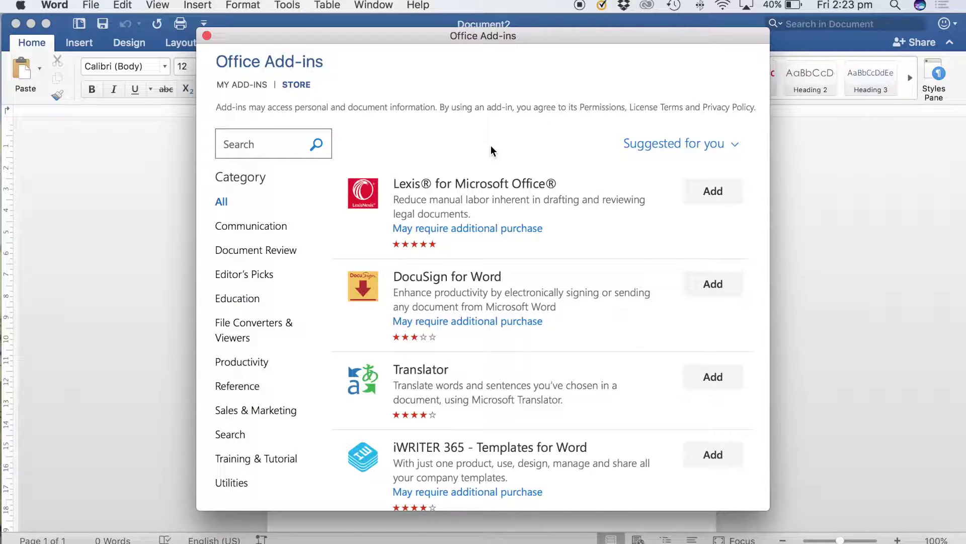
pyautogui.click(254, 141)
pyautogui.write('pexels')
# - Search the store for 'pexels' and add the Pexels - Free Stock Photos add-in
pyautogui.press('Return')
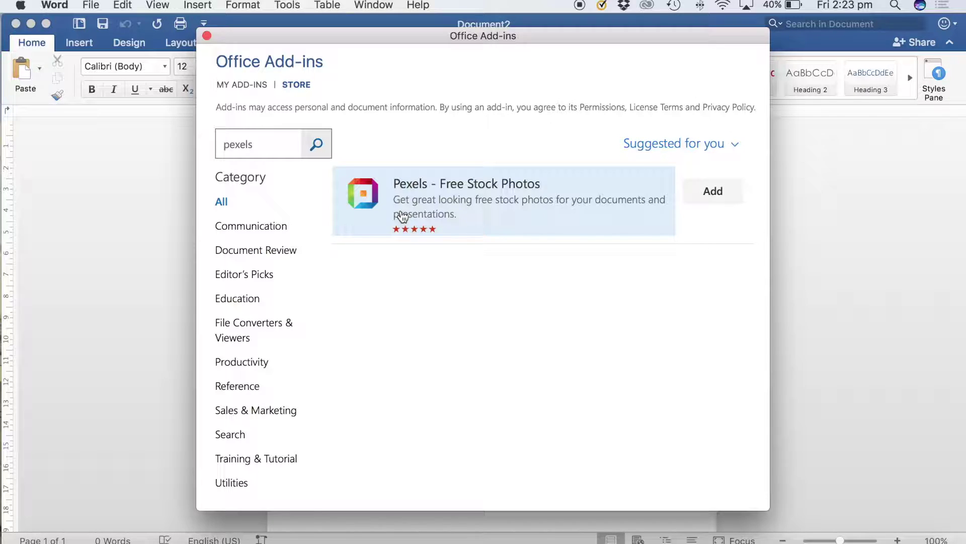
pyautogui.click(698, 198)
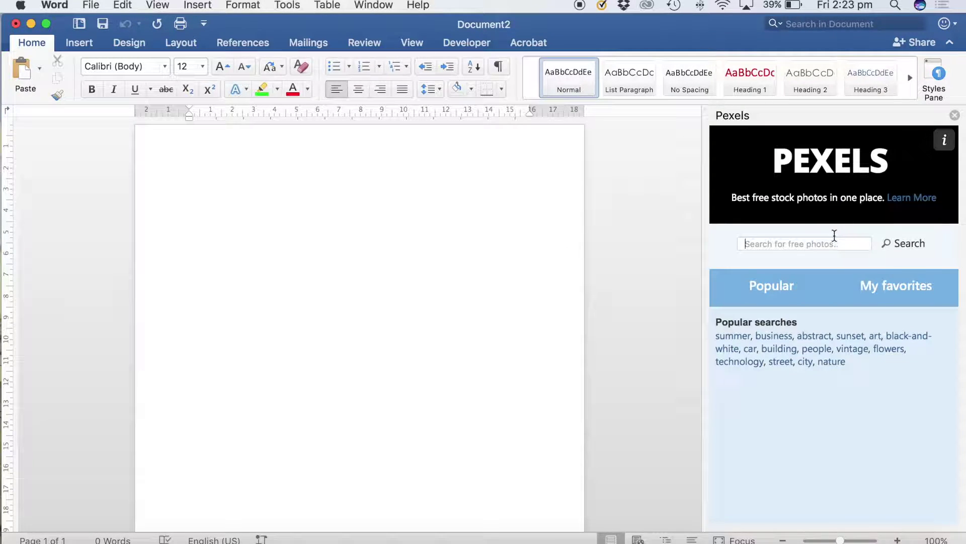
# - Search the Pexels panel for 'office' and insert the empty conference-room photo
pyautogui.click(834, 240)
pyautogui.write('office')
pyautogui.press('Return')
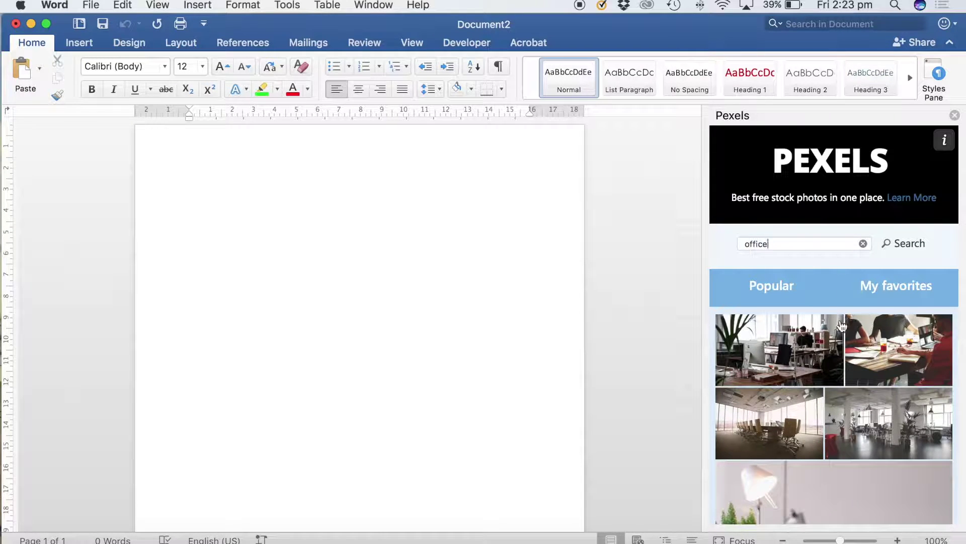
pyautogui.click(772, 428)
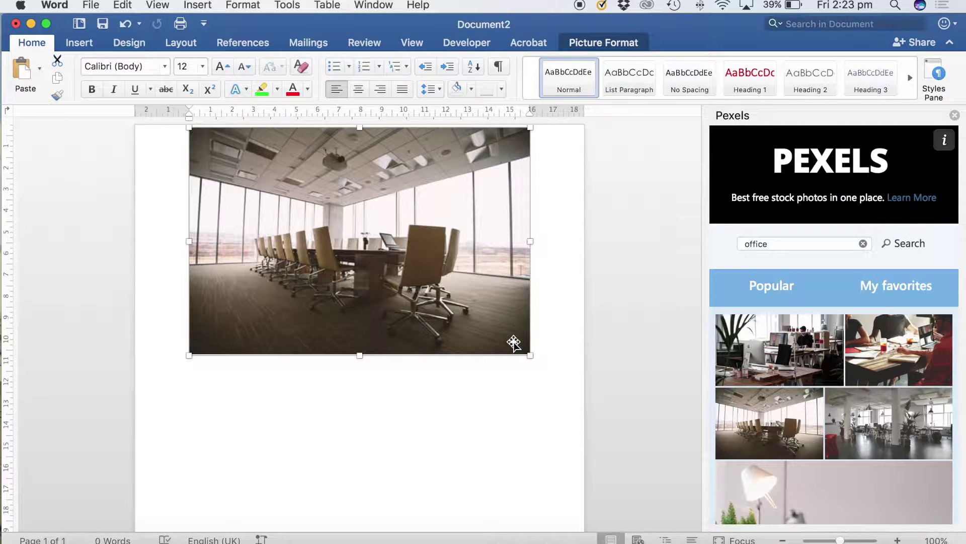